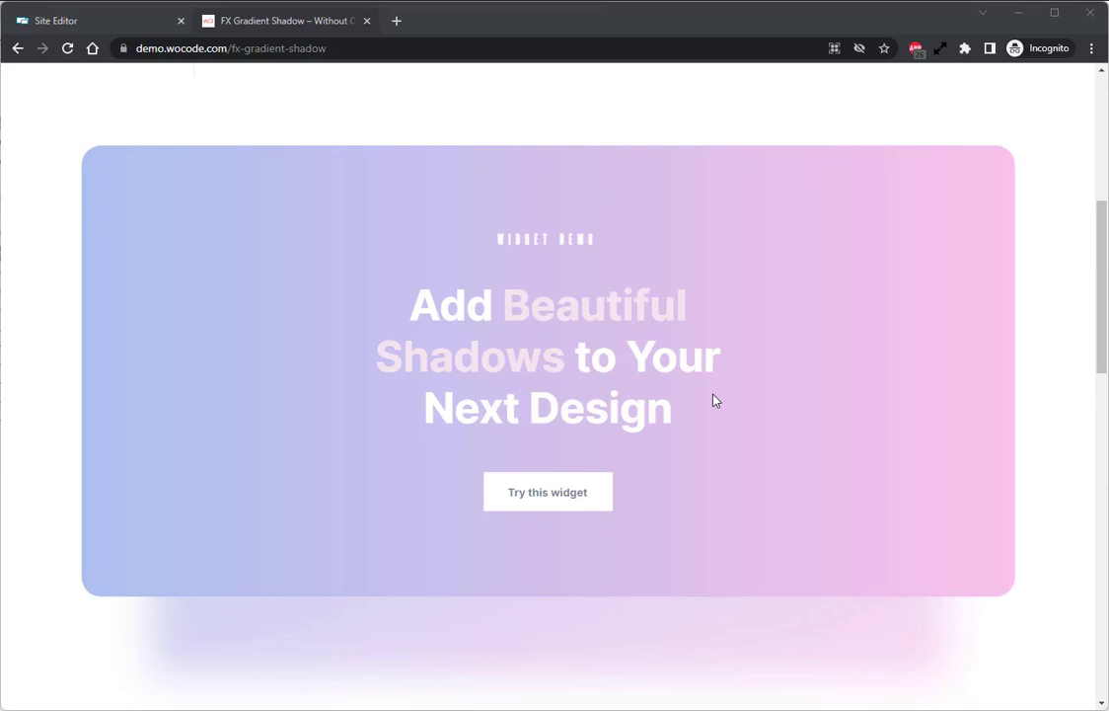
In the site editor, add the FX - Gradient Shadow widget above the "You need innovative digital design" text on the Home page
click(83, 23)
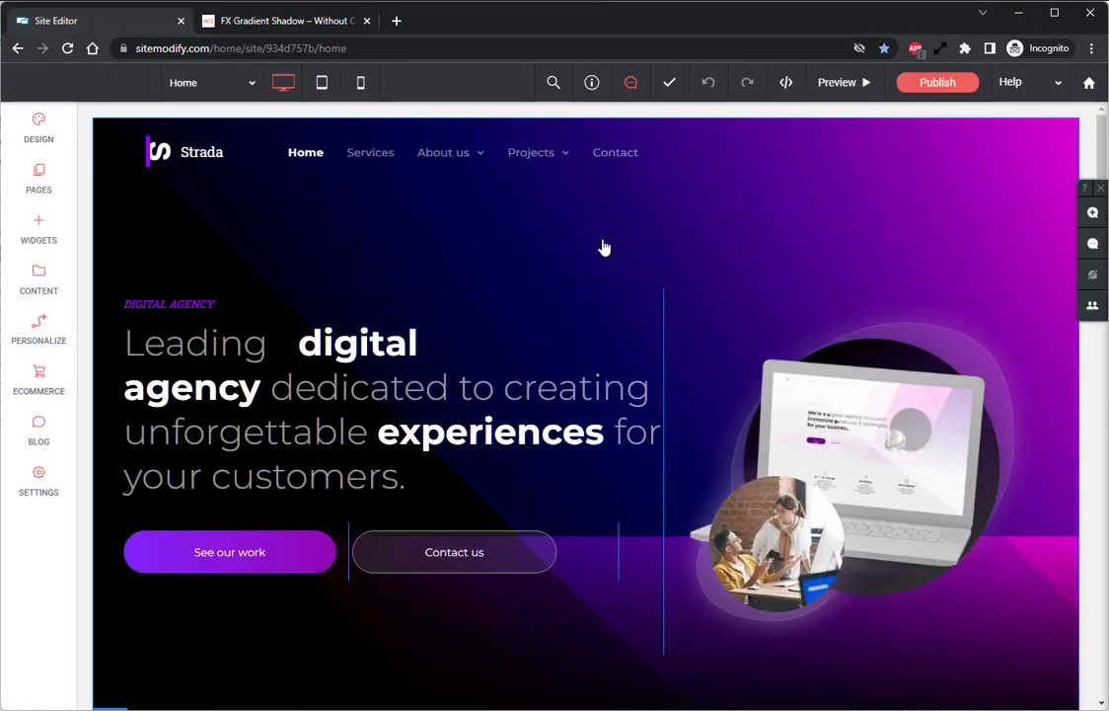
scroll(604, 247, down, 5)
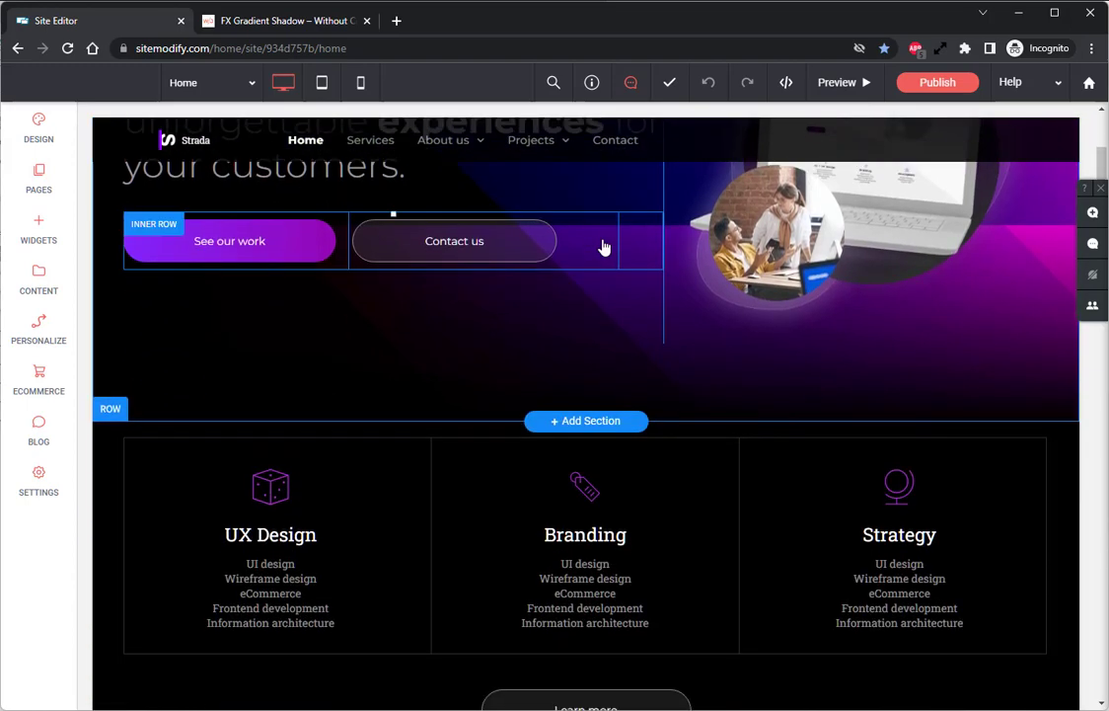
scroll(604, 247, down, 4)
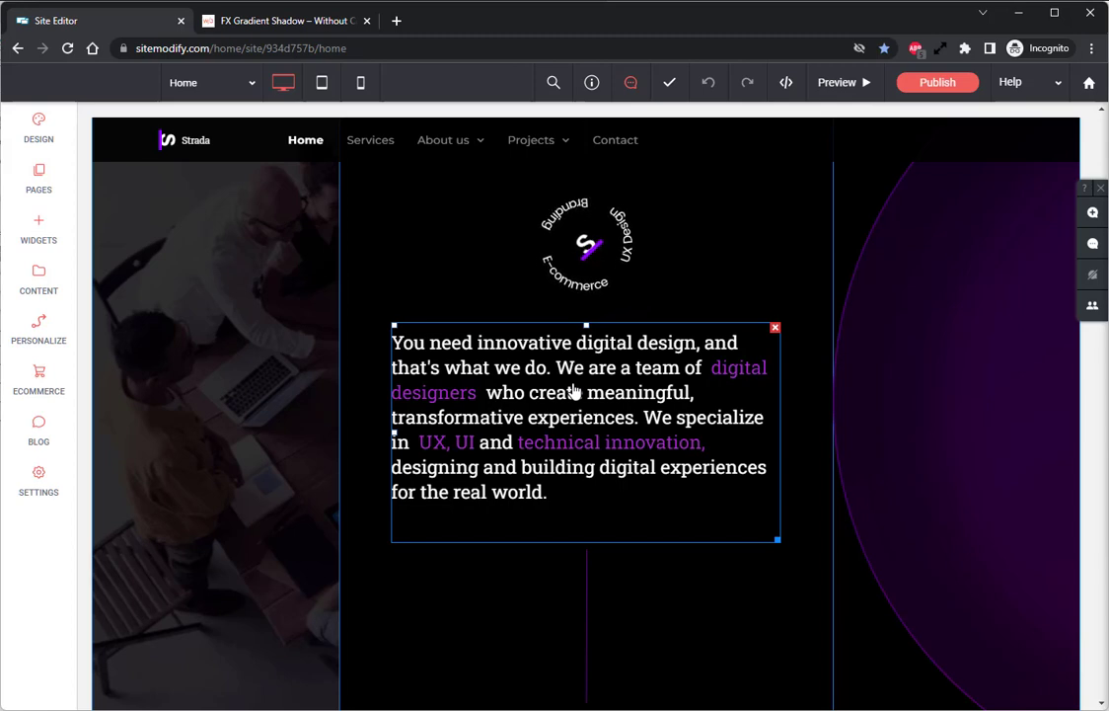
click(52, 244)
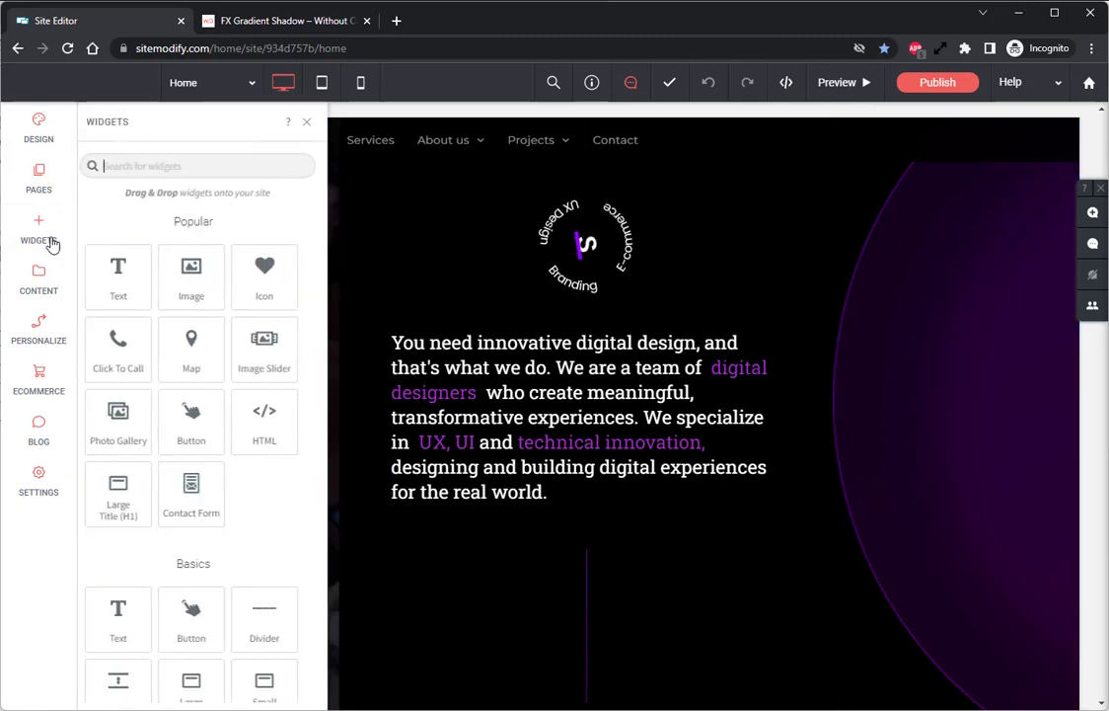
click(131, 169)
text(fx - gradient)
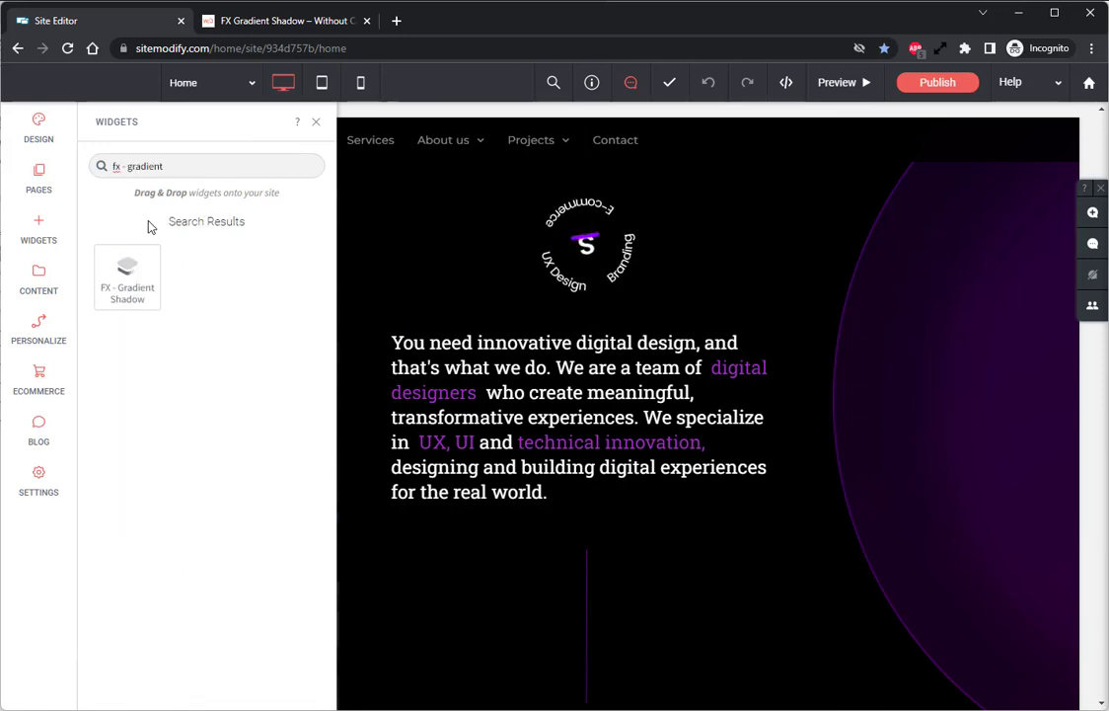
drag(119, 247, 609, 339)
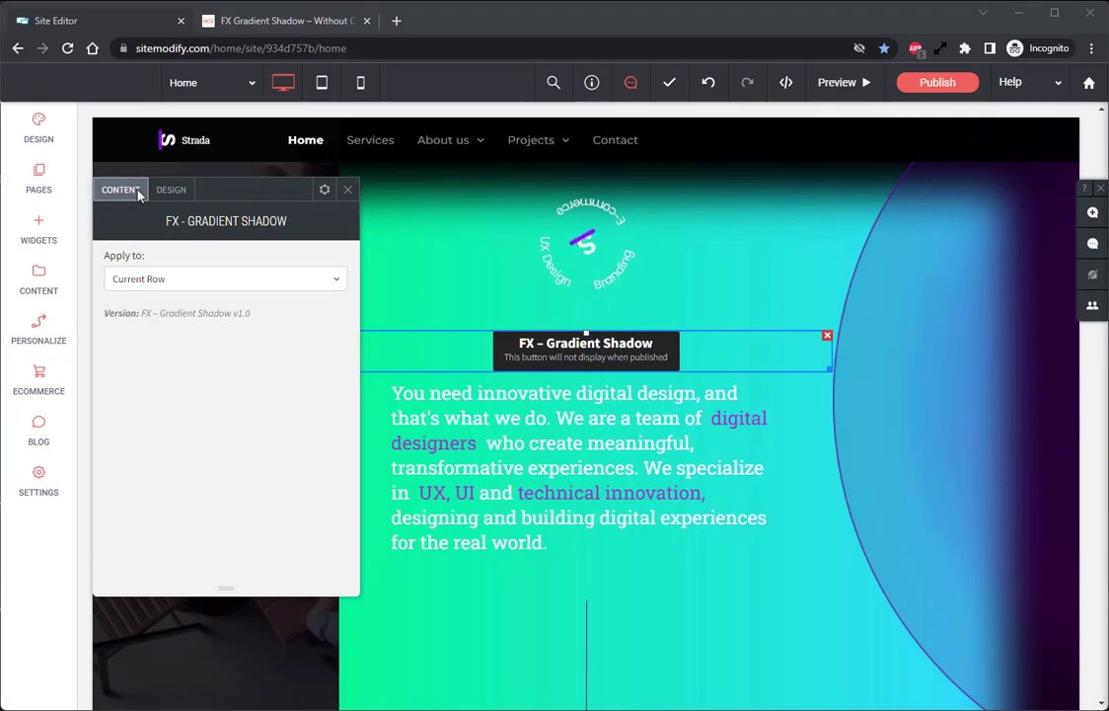
Apply the gradient shadow to the current column
click(181, 280)
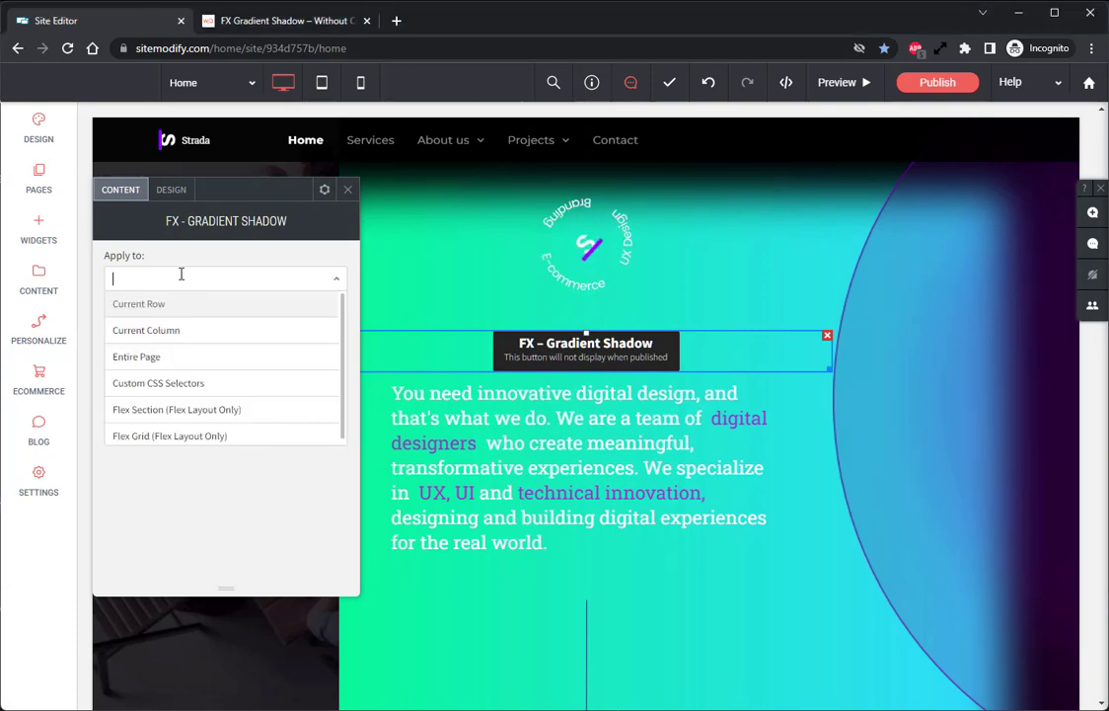
click(192, 331)
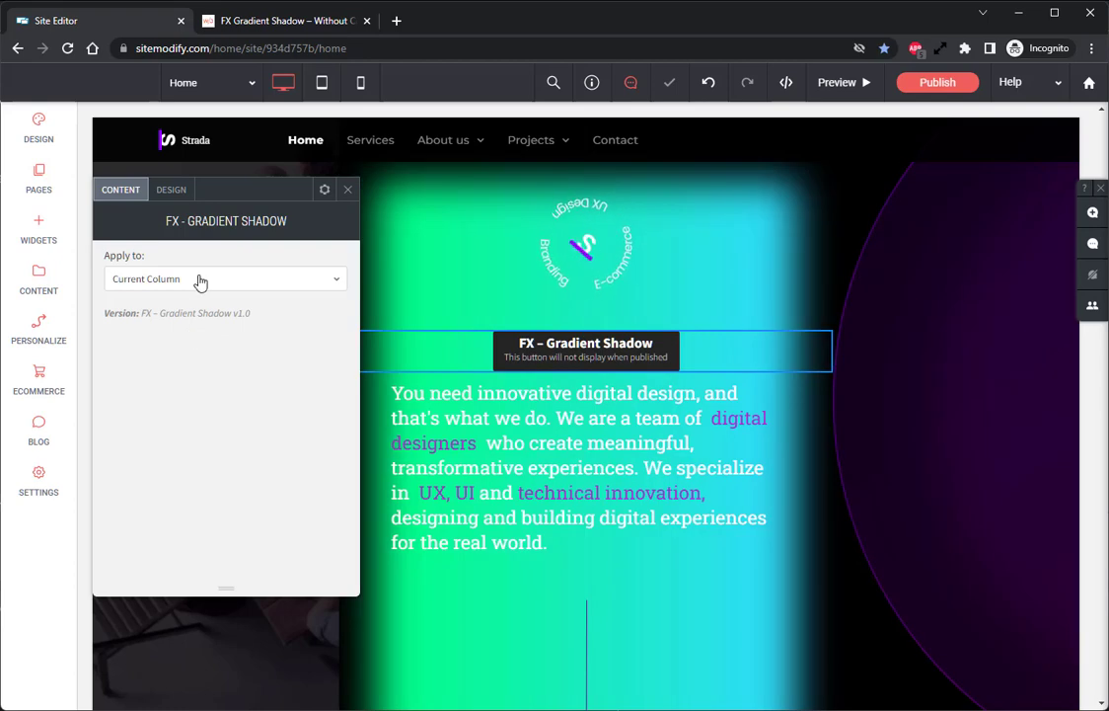
click(199, 281)
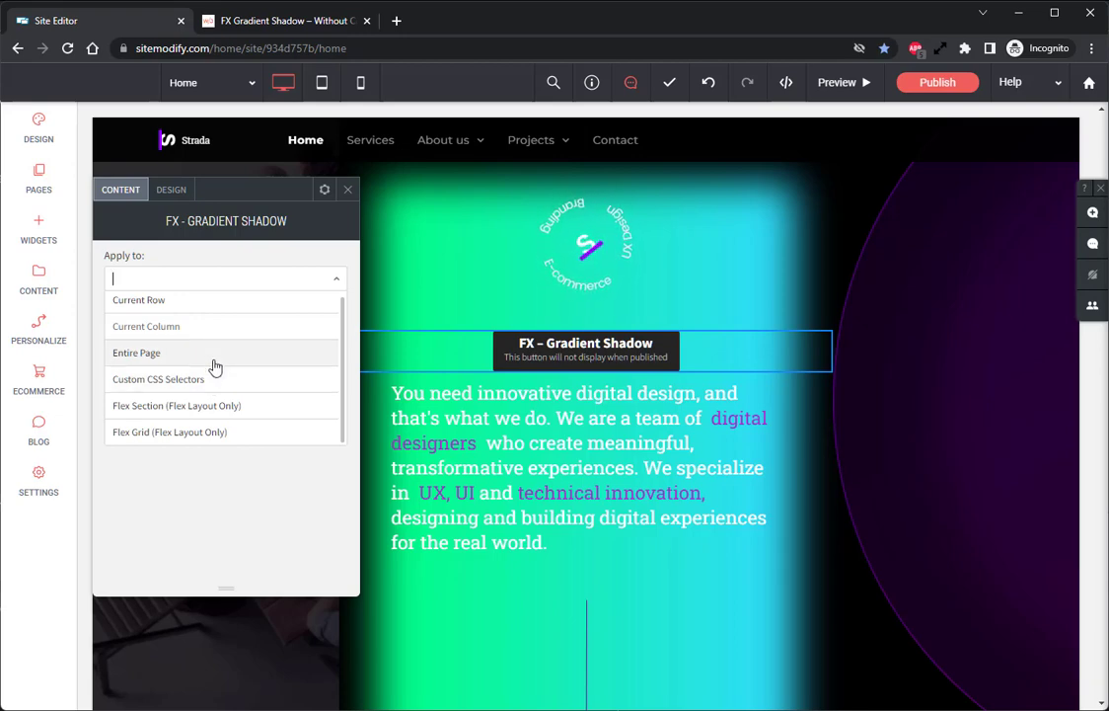
click(145, 208)
Open the gradient shadow's design settings and look through the available shadow scale values
click(175, 193)
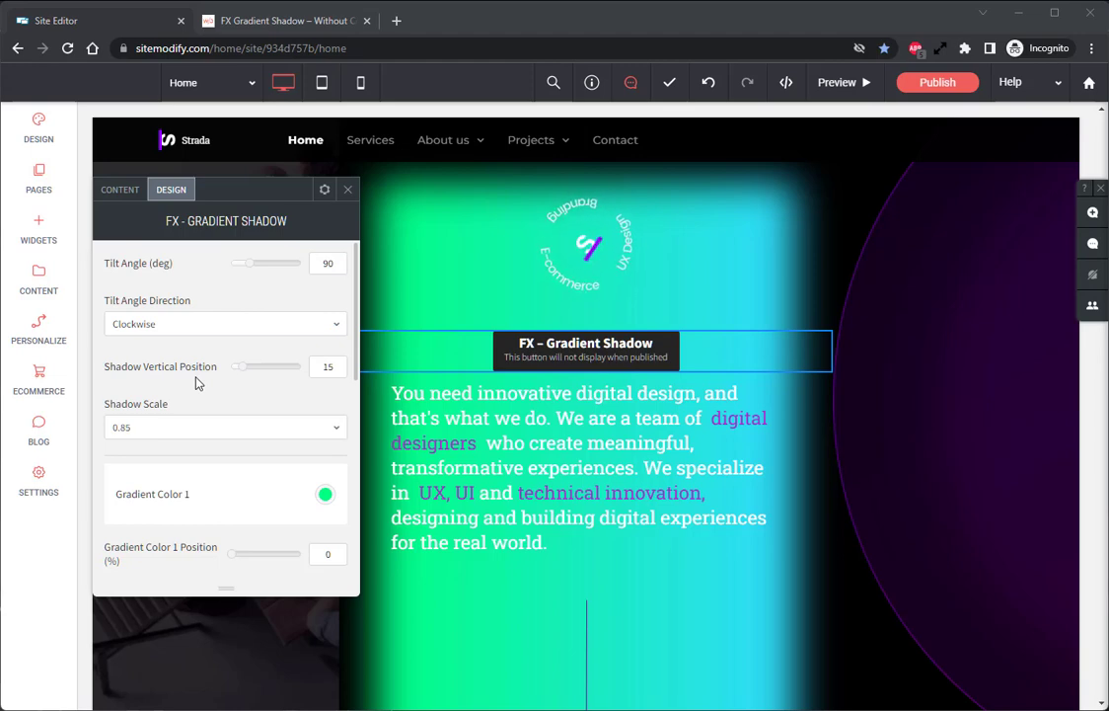
scroll(163, 367, down, 1)
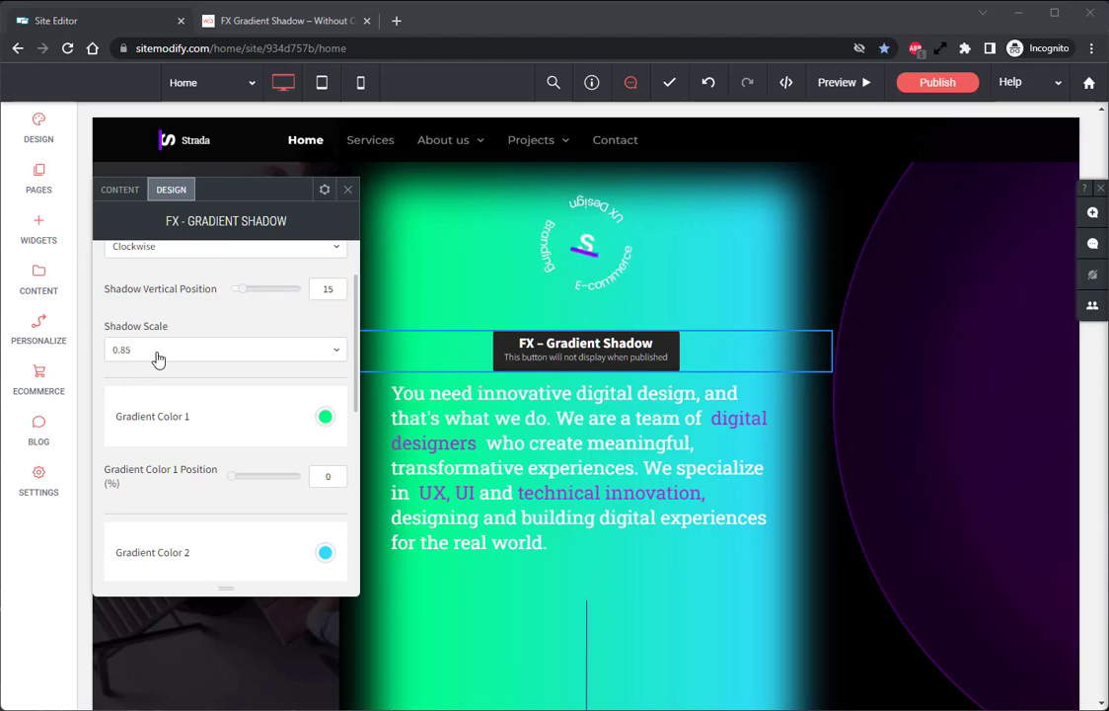
click(158, 357)
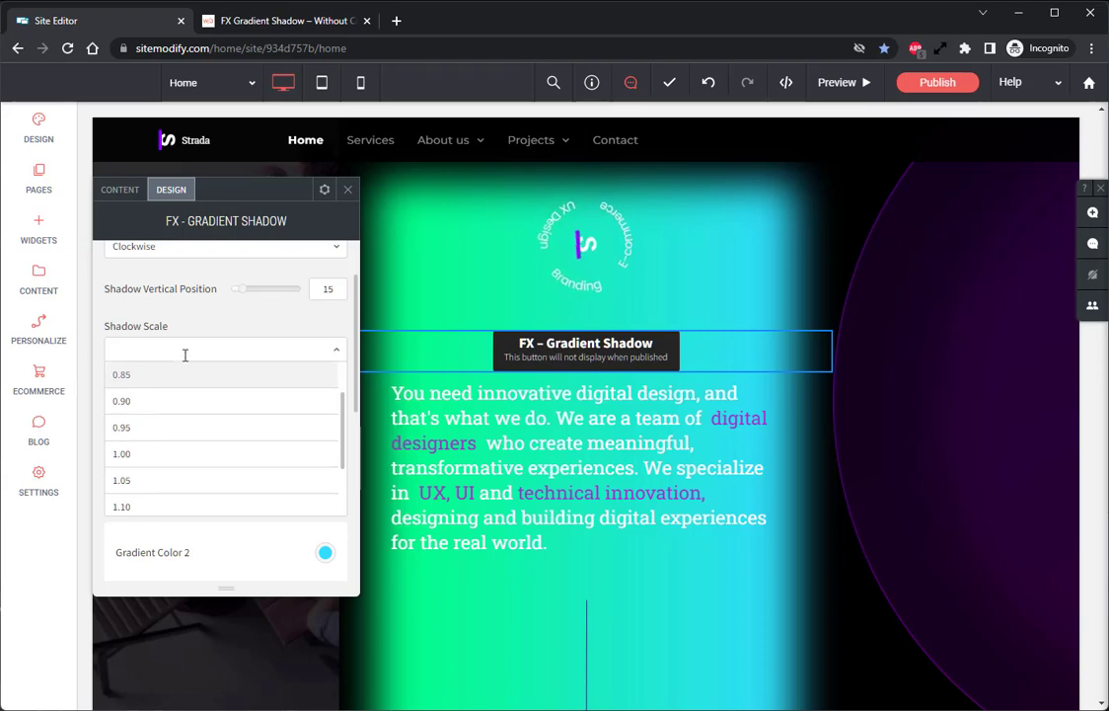
click(191, 330)
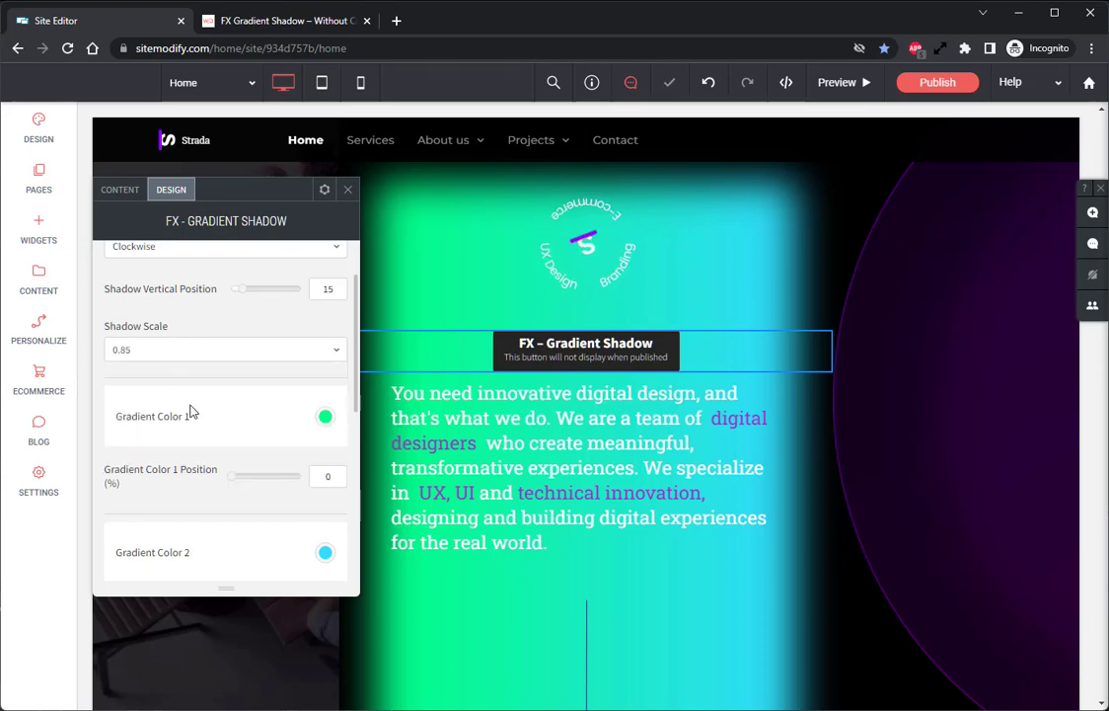
scroll(194, 415, down, 1)
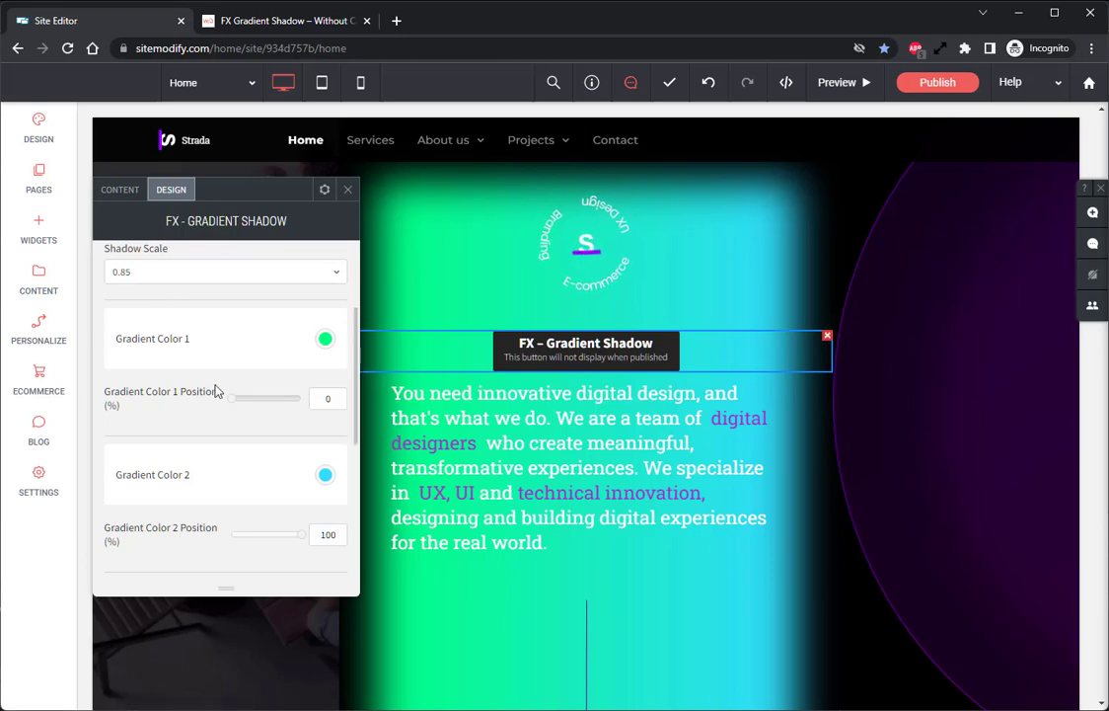
Set Gradient Color 1 of the shadow to #cb34ff with 20% opacity
click(327, 340)
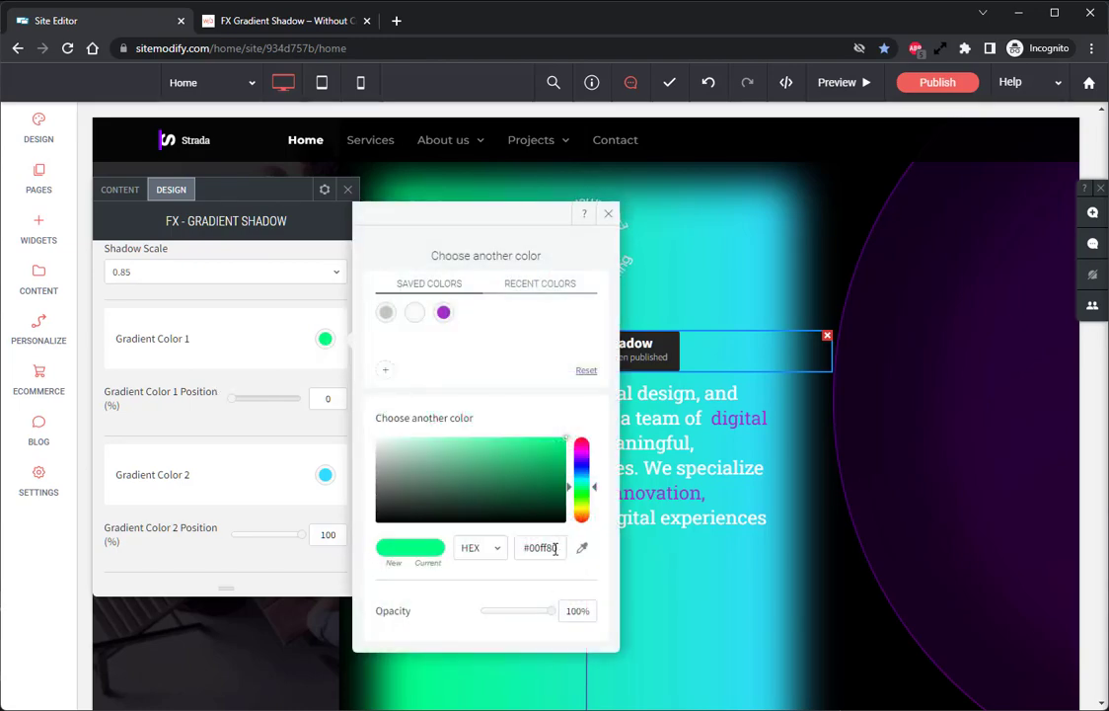
drag(558, 548, 517, 549)
text(#cb34ff)
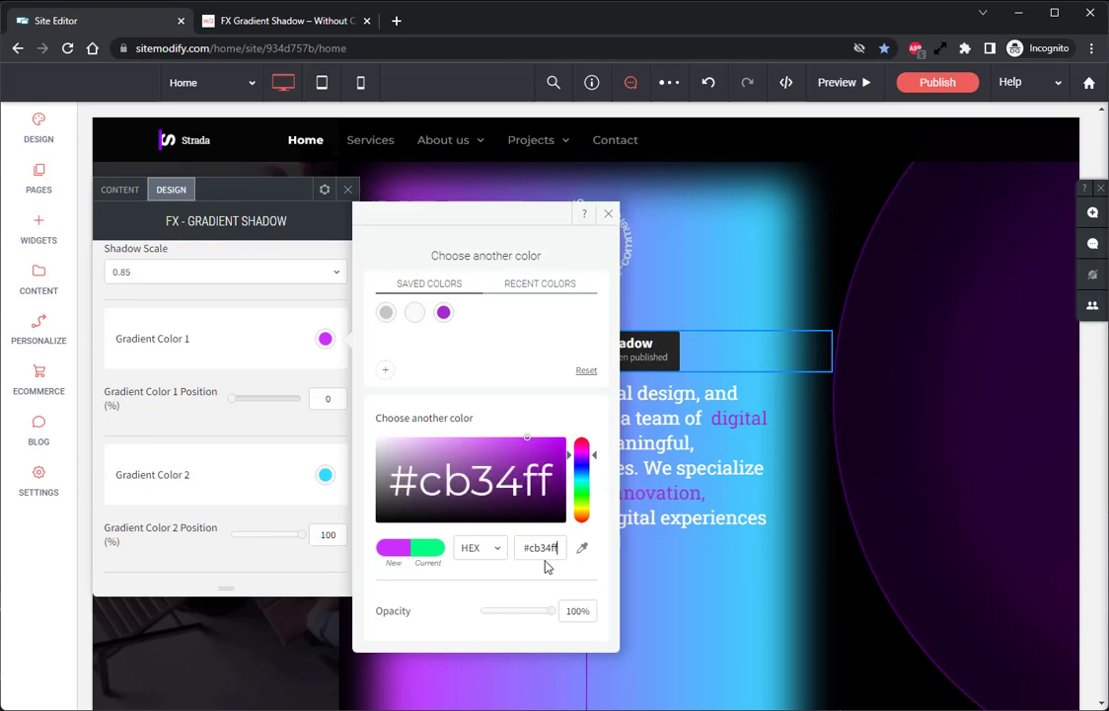
click(587, 611)
text(20)
key(Return)
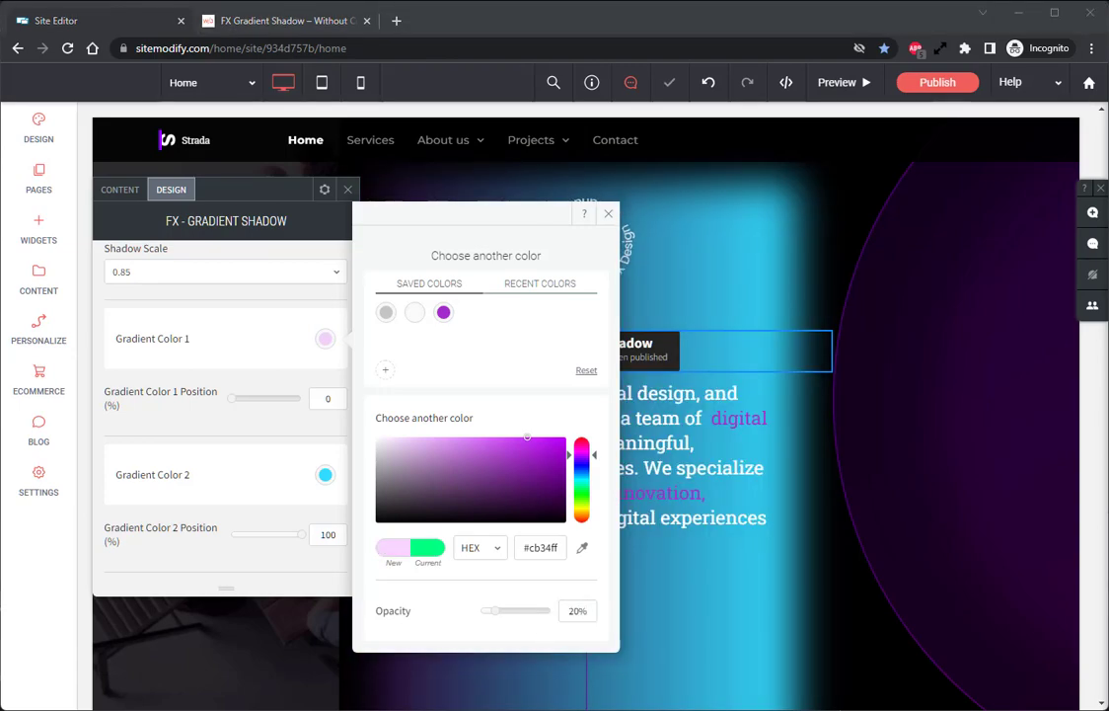
click(608, 214)
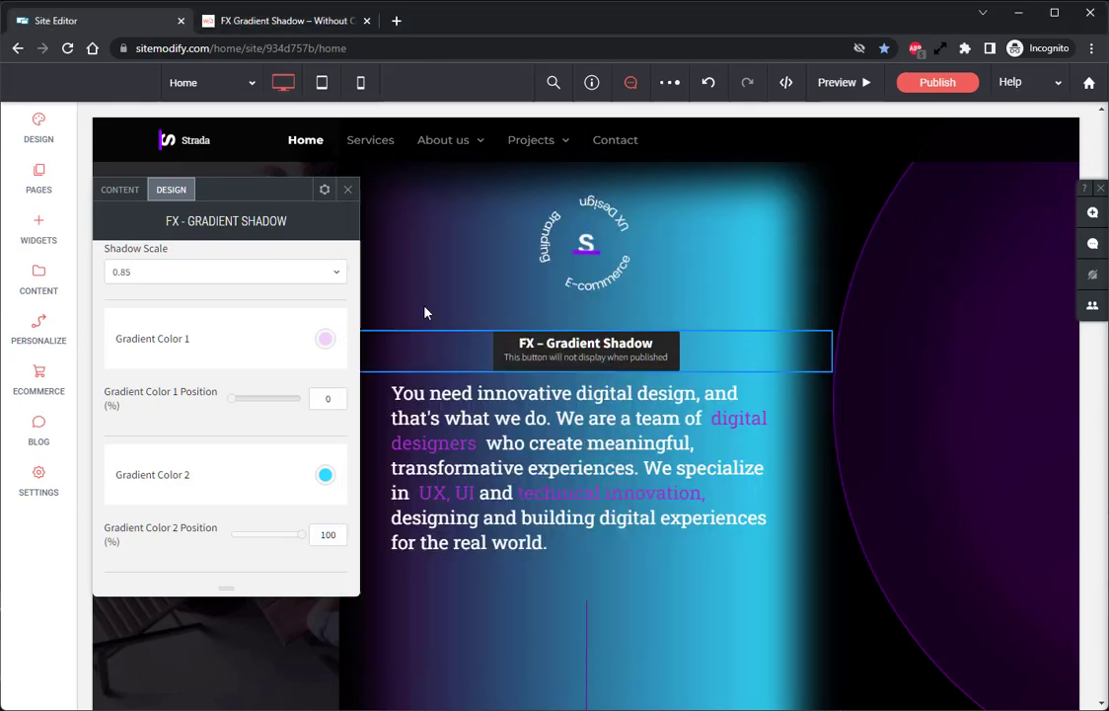
Set Gradient Color 2 of the shadow to #ff3434 with 65% opacity
click(323, 478)
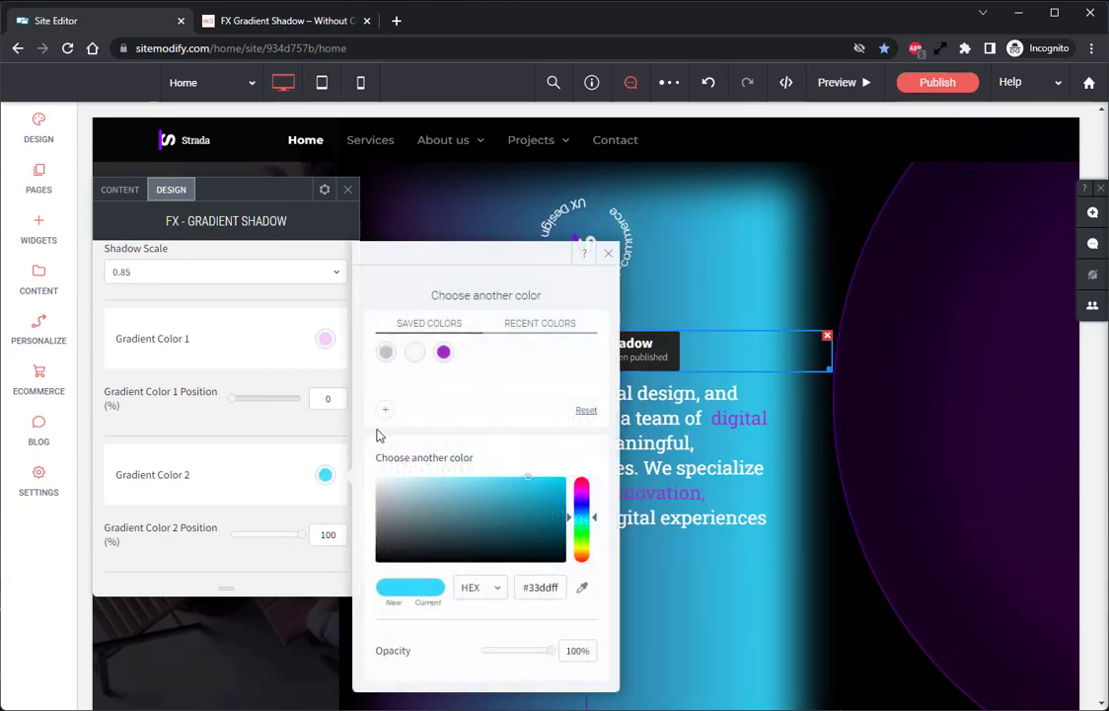
drag(560, 588, 512, 600)
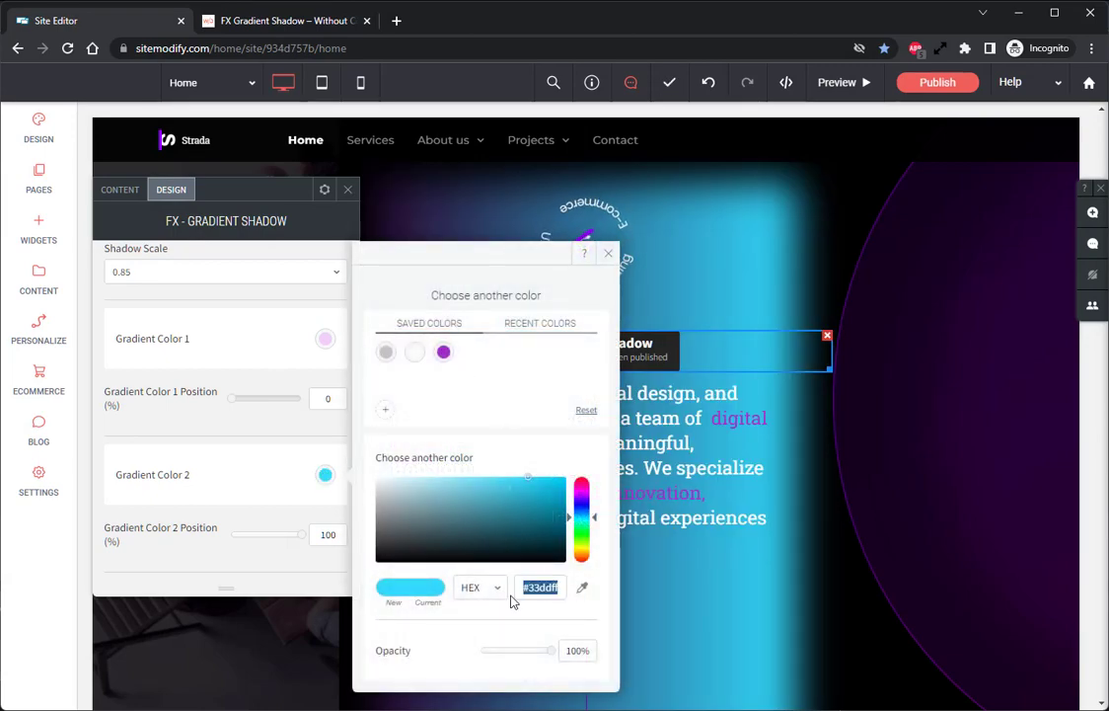
text(#ff3434)
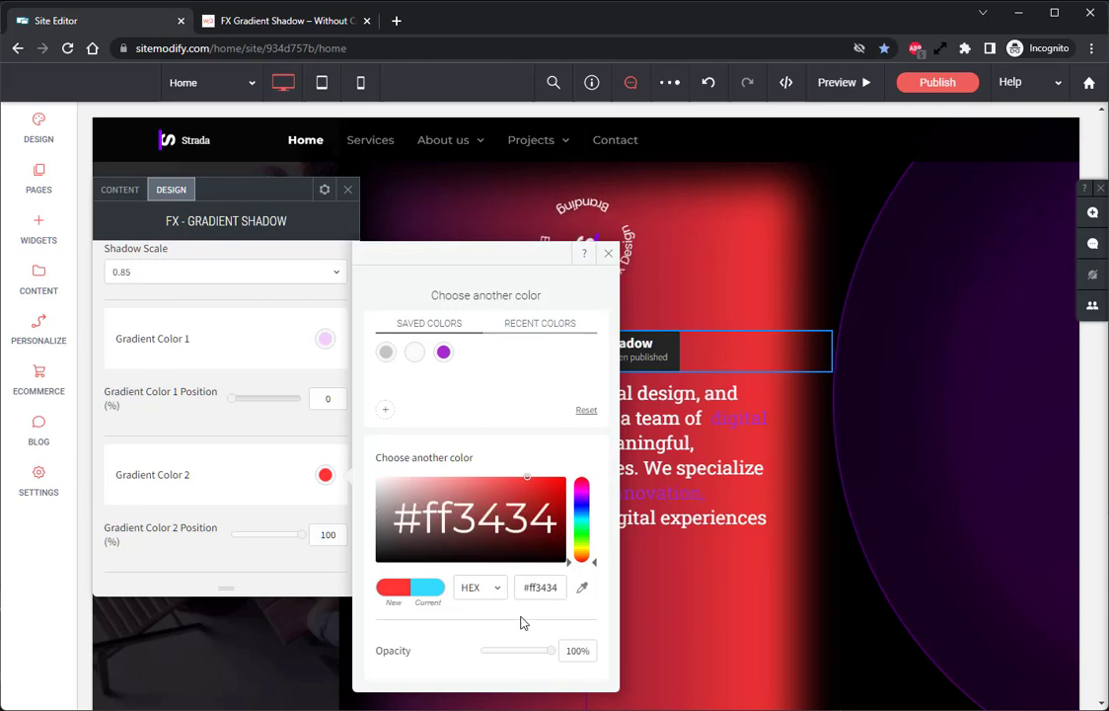
click(582, 651)
text(65)
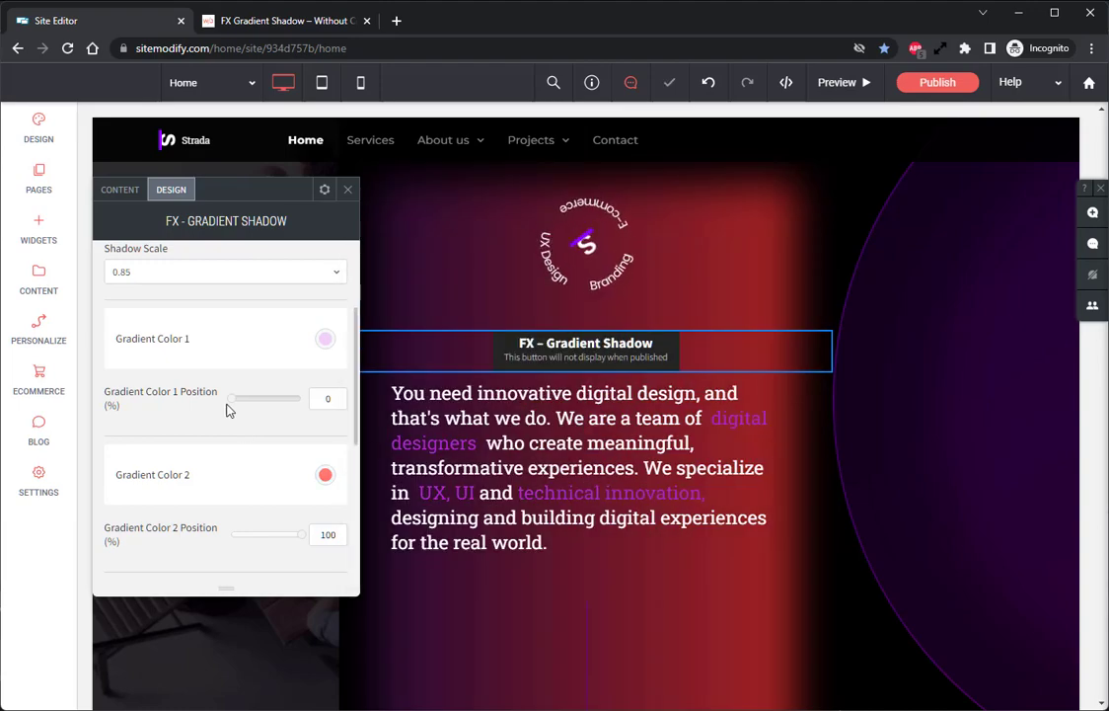
Set the Gradient Color 1 position to 40% and close the widget settings
double_click(326, 396)
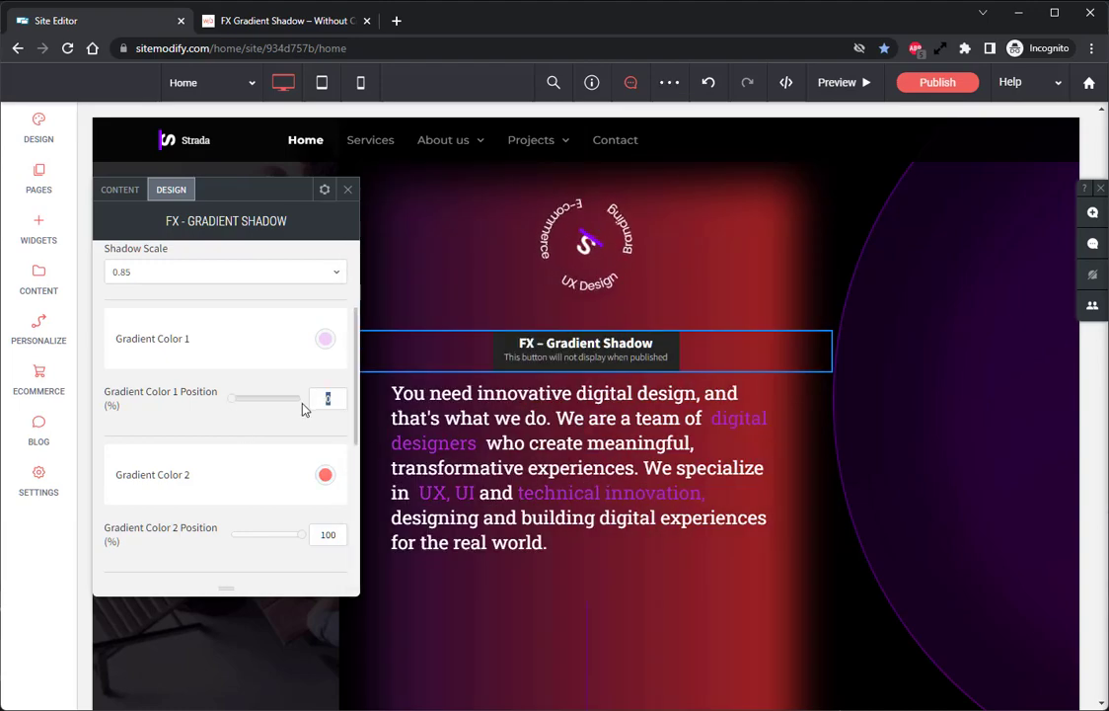
text(40)
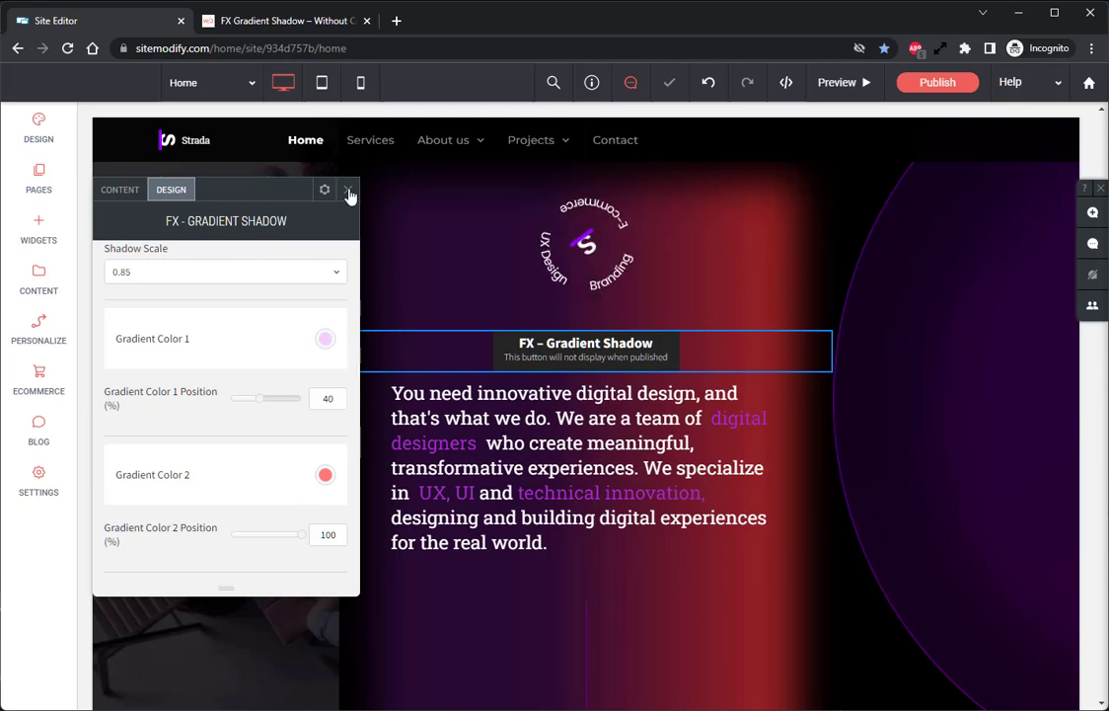
click(349, 189)
Preview the site, copy its preview link and open that link in a new browser tab
click(854, 83)
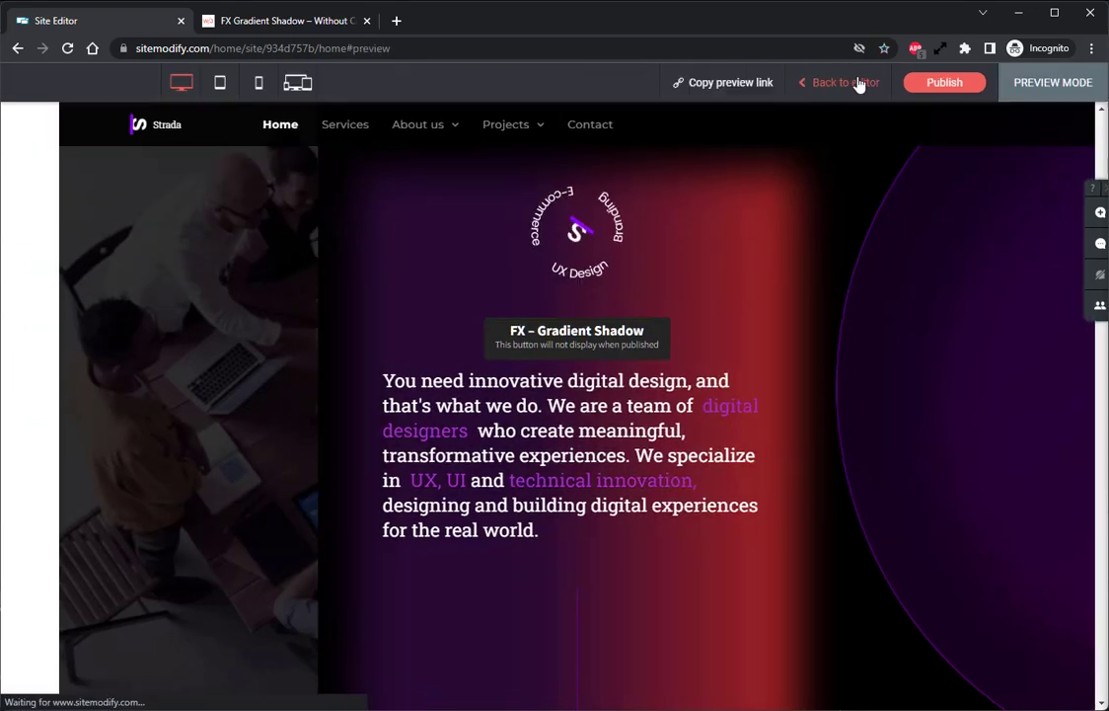
click(740, 85)
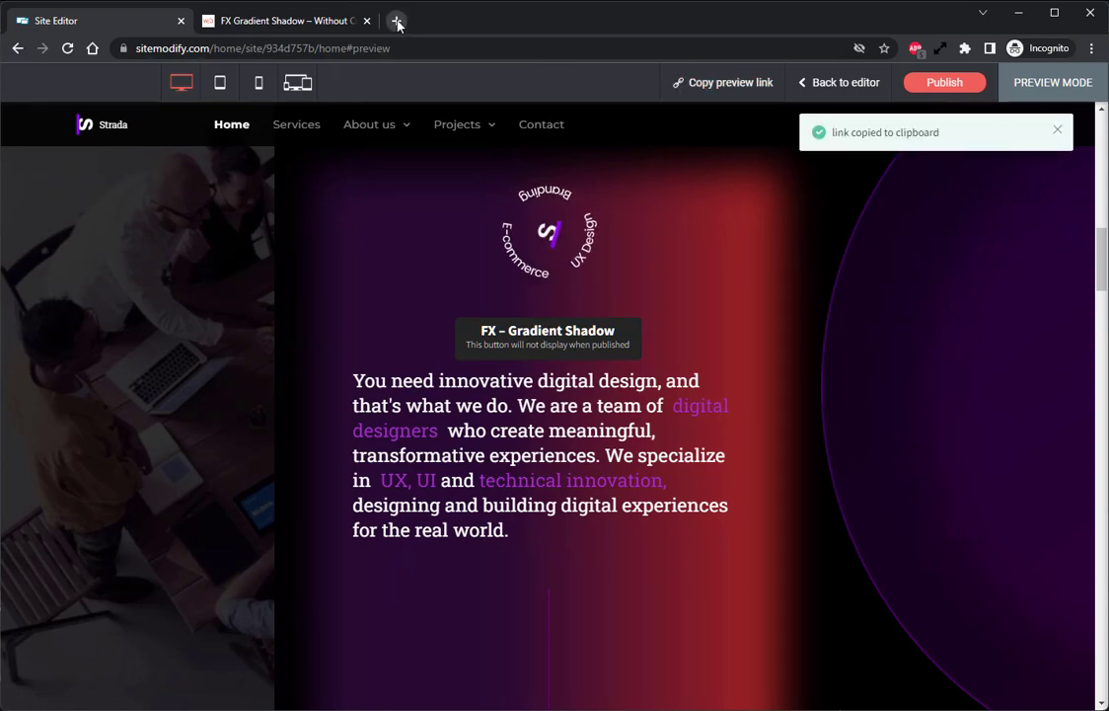
click(395, 20)
key(ctrl+v)
key(Return)
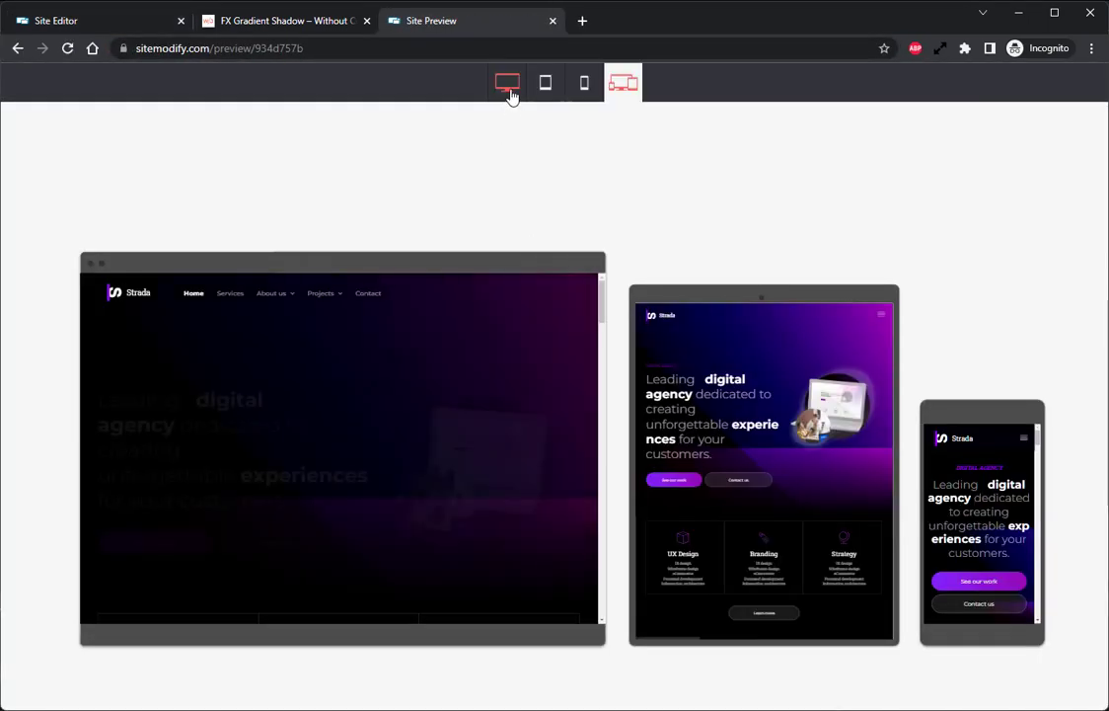
Show the preview in desktop view and examine the column with the gradient shadow
click(508, 91)
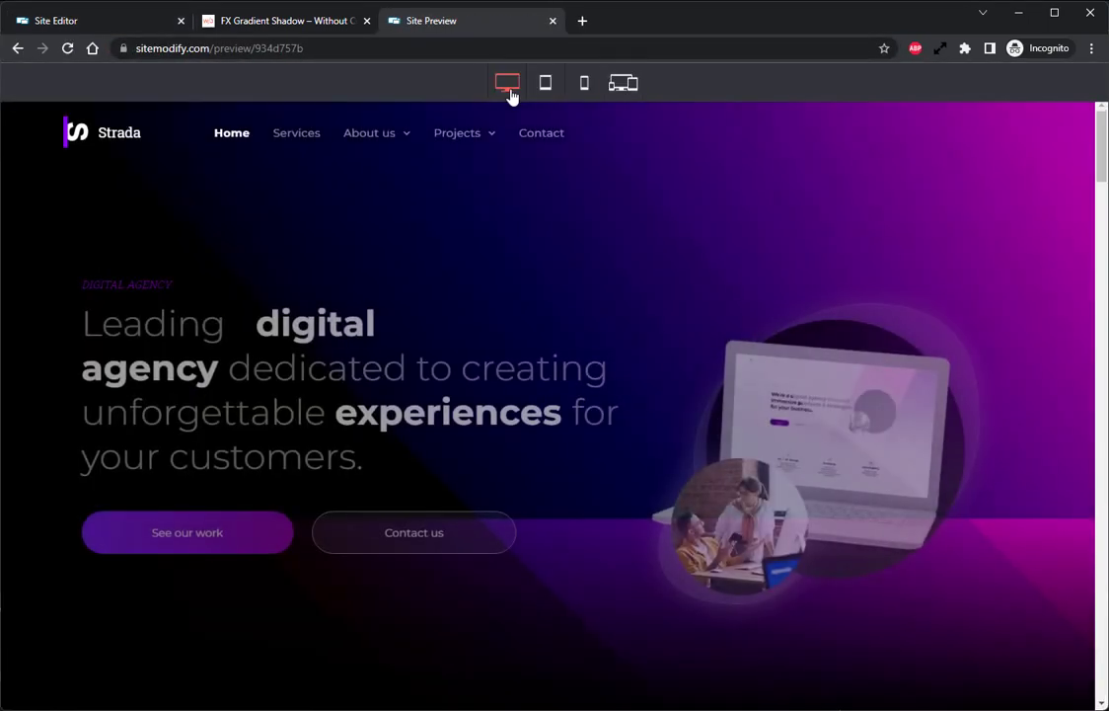
scroll(643, 324, down, 10)
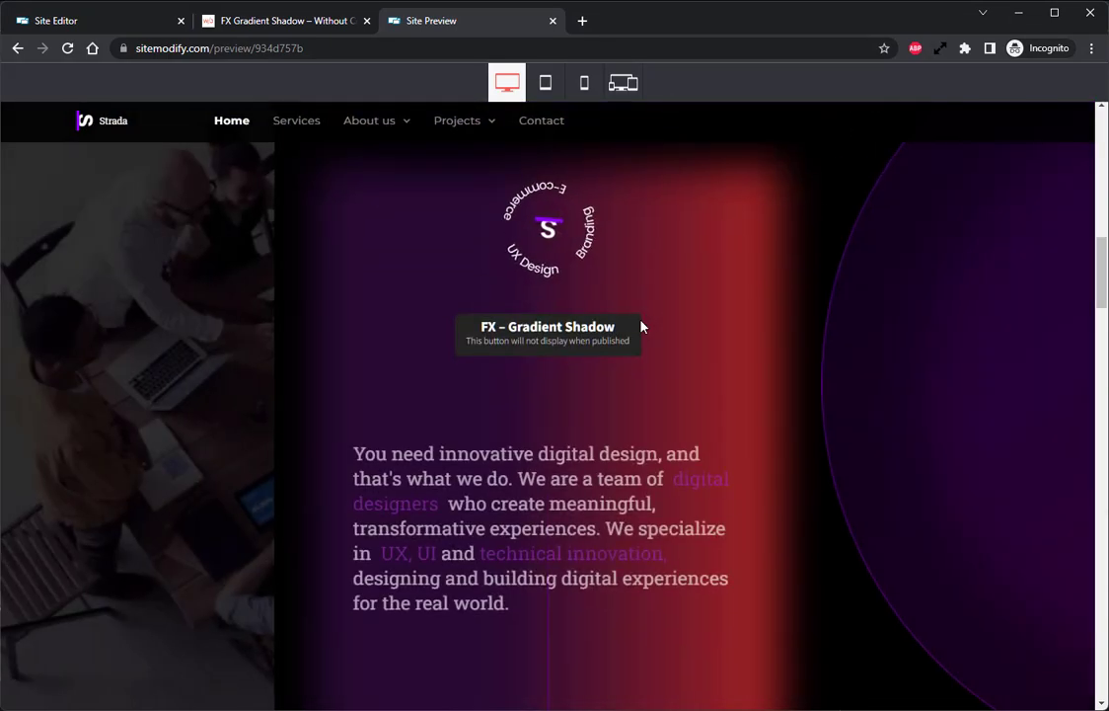
scroll(643, 326, down, 1)
scroll(644, 325, up, 1)
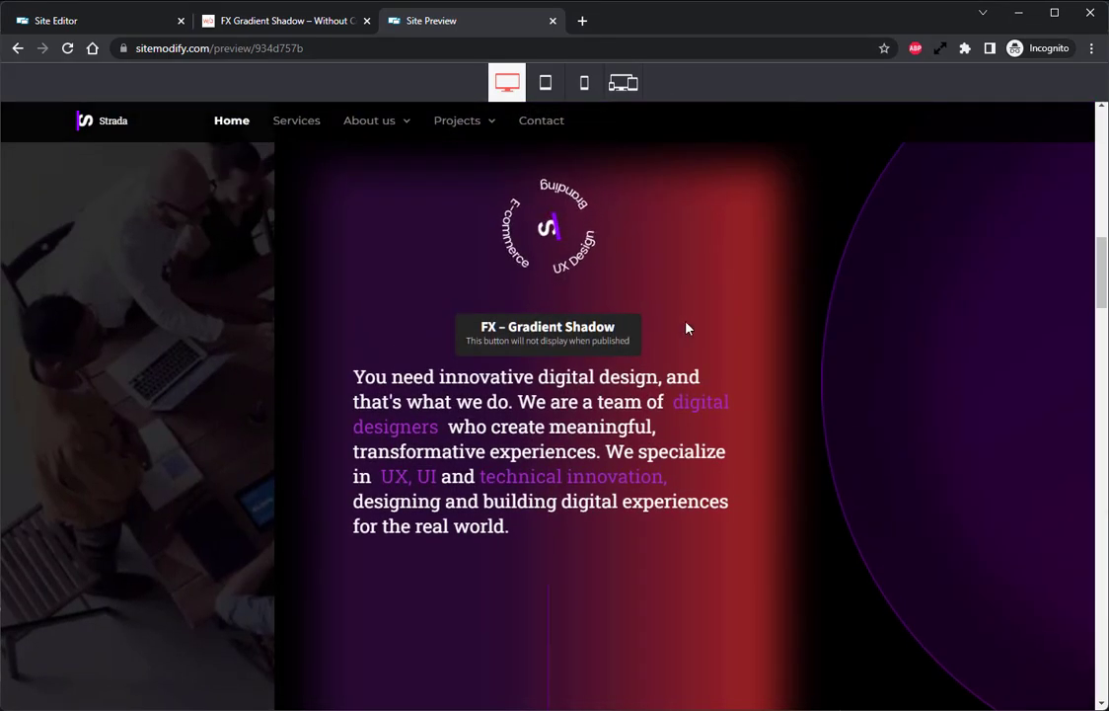